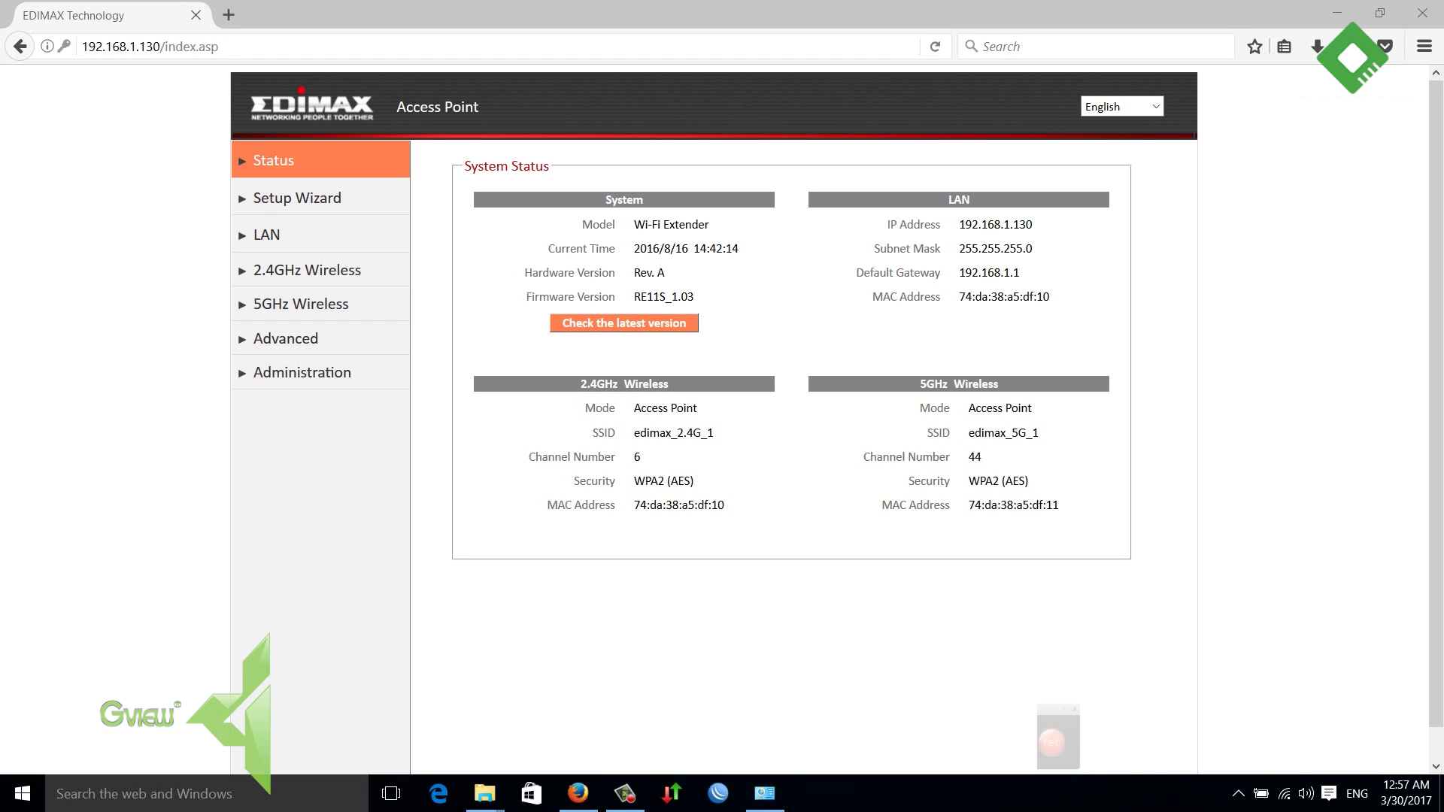
- Review the Setup Wizard and LAN pages and the 5GHz Wireless Basic, WPS and Access Control settings
click(297, 198)
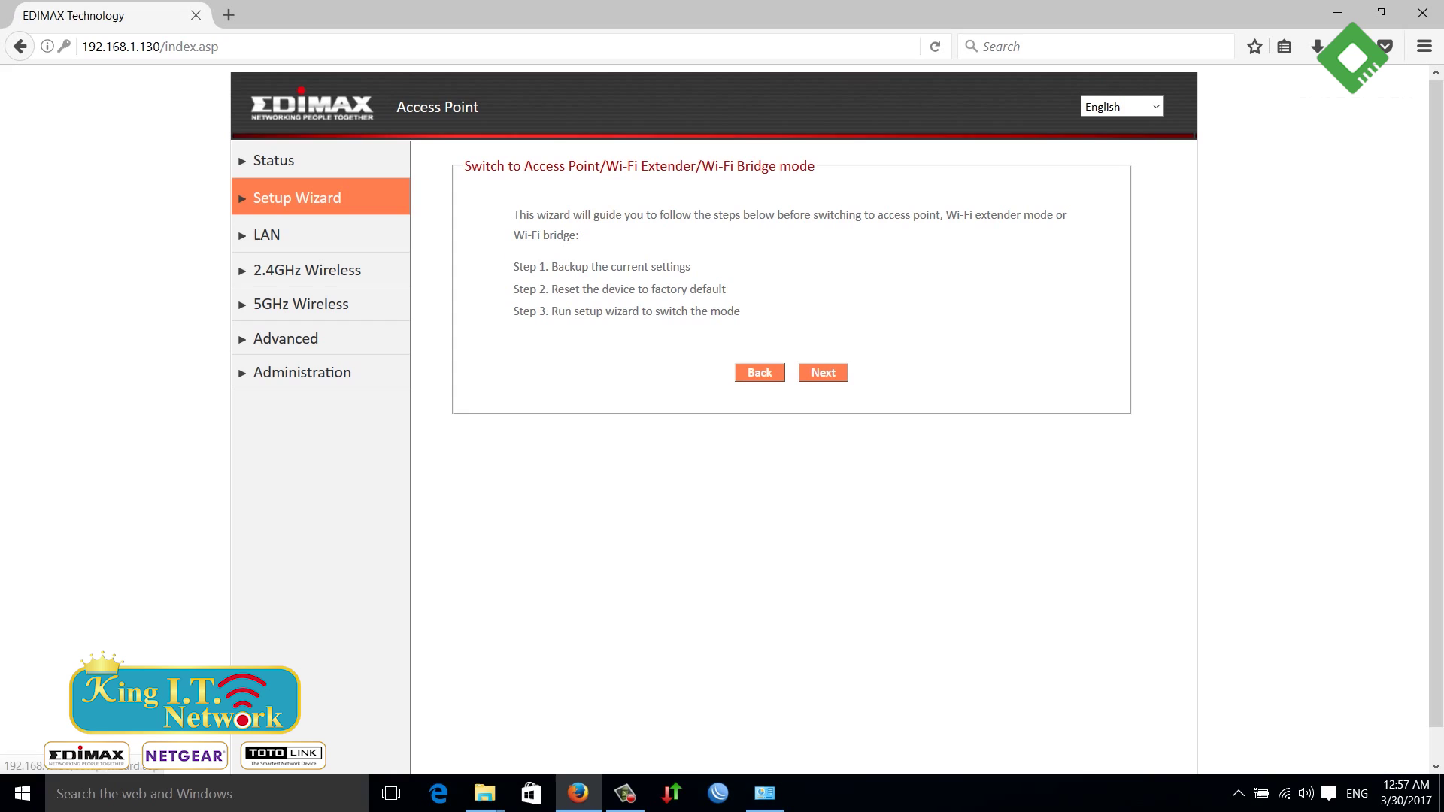
click(267, 235)
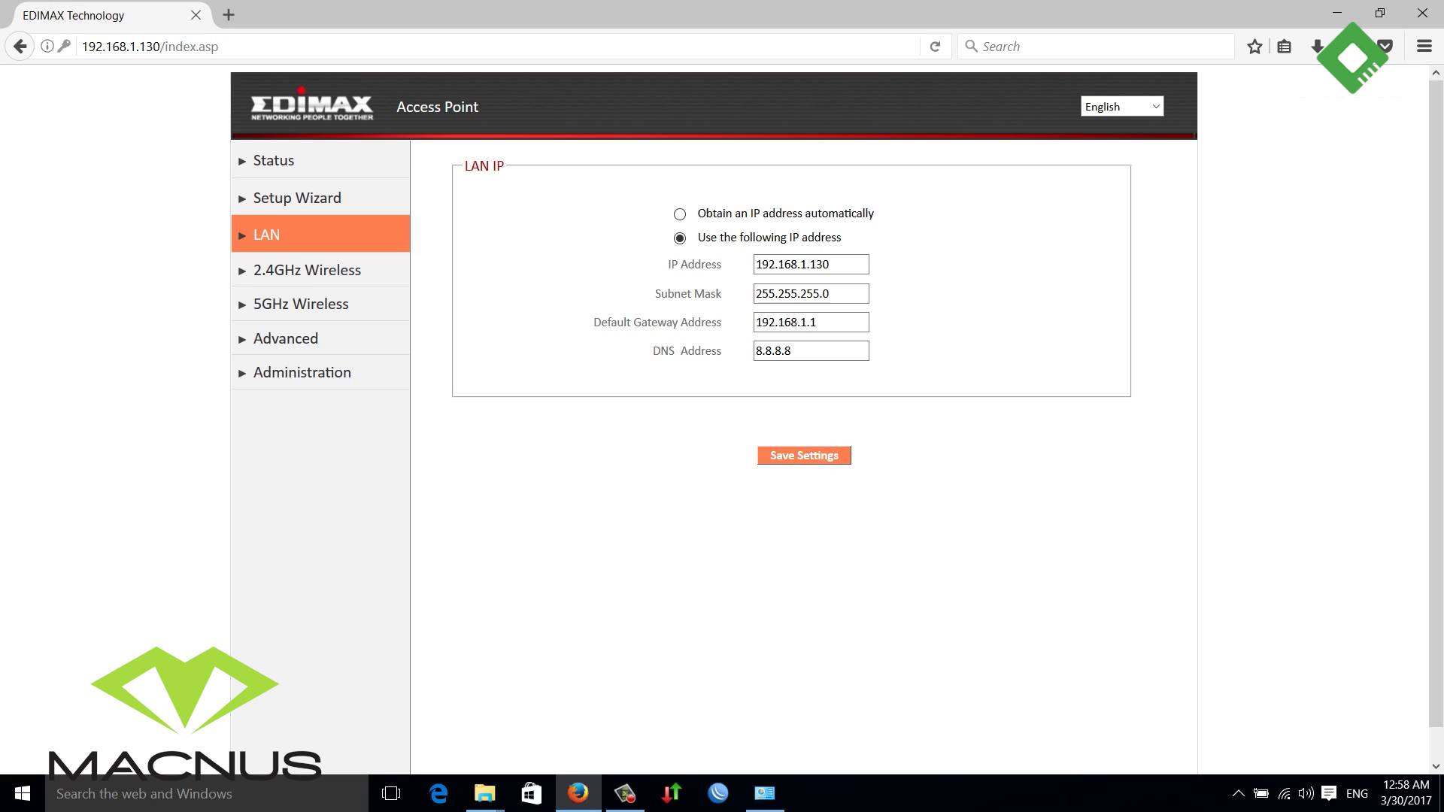
click(307, 271)
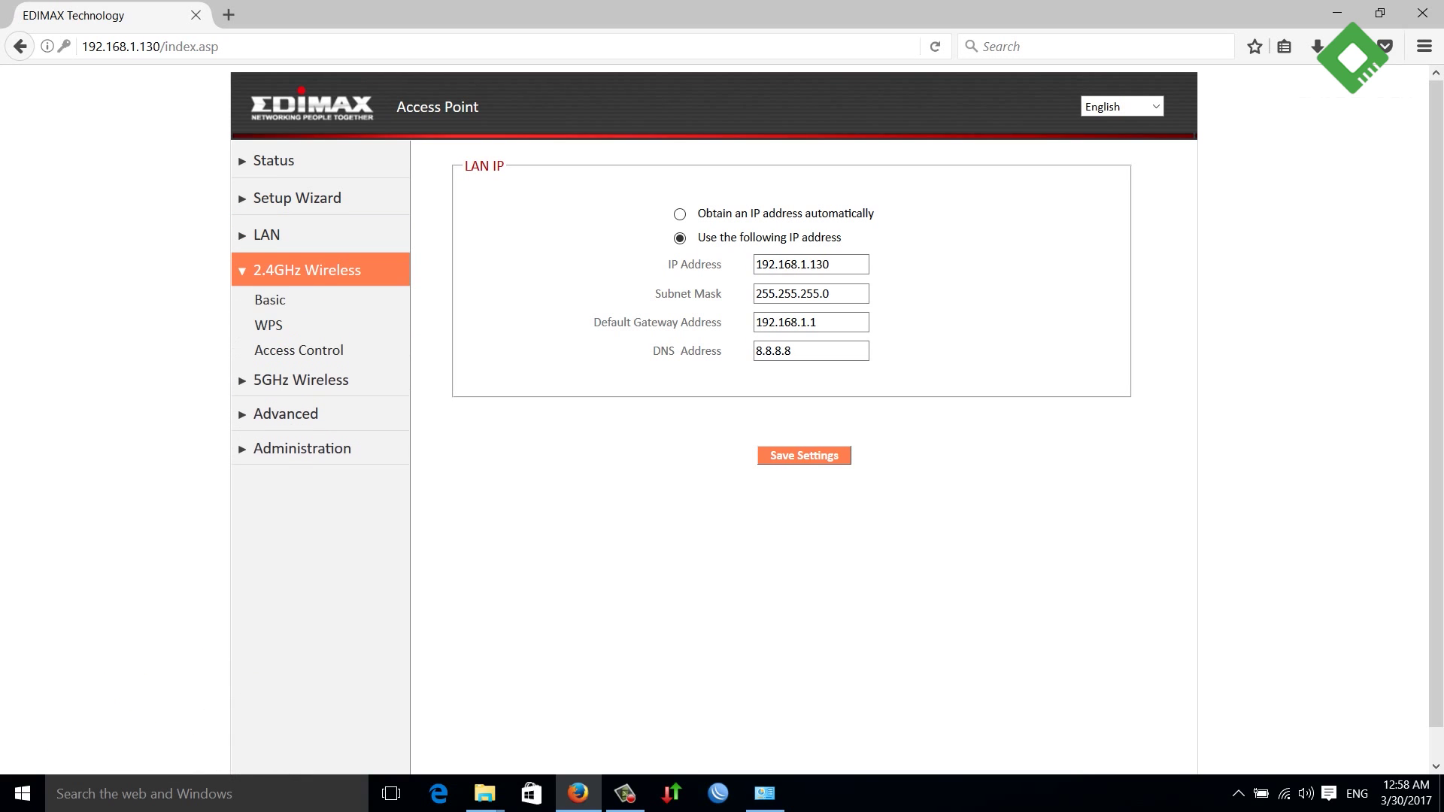
click(300, 379)
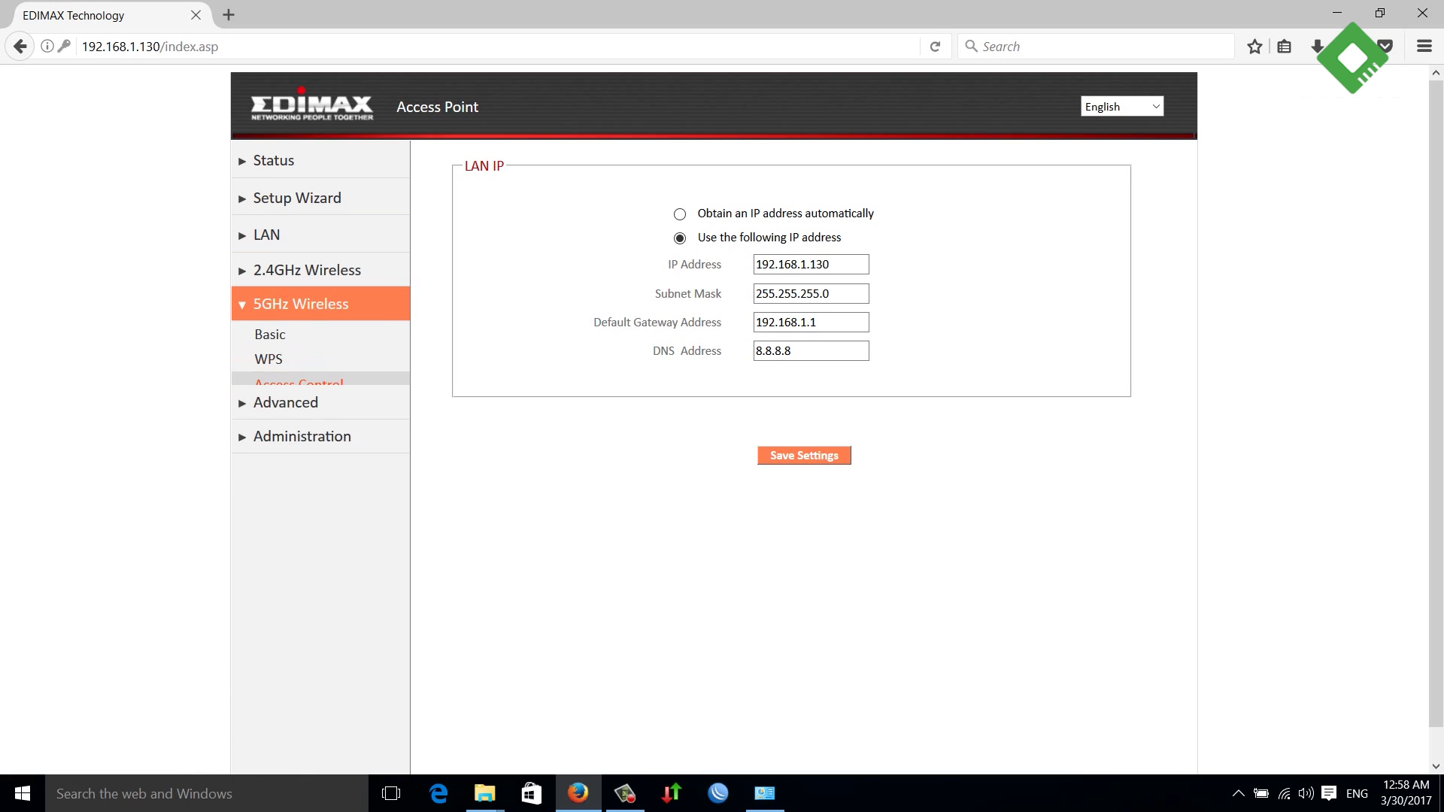
click(270, 334)
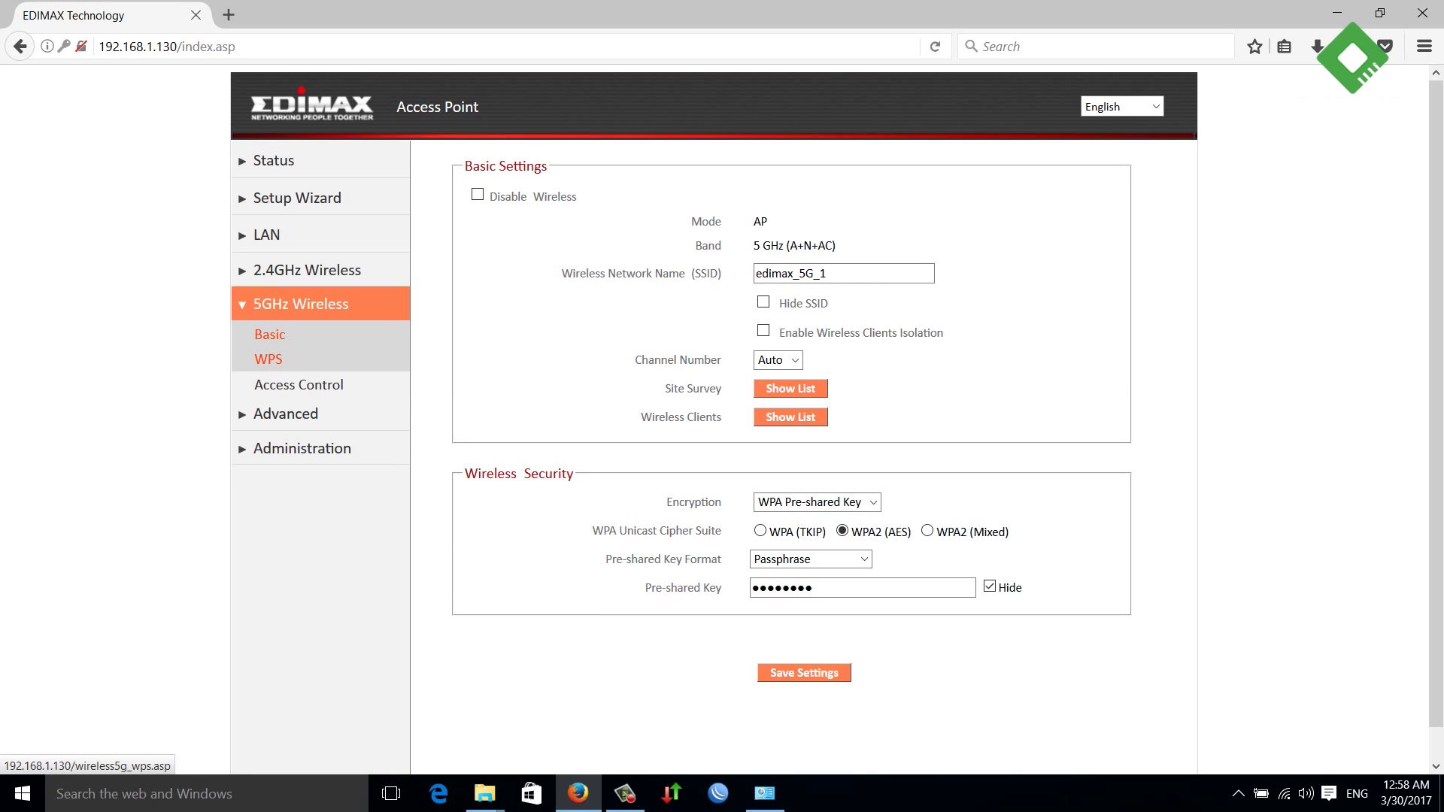
click(269, 359)
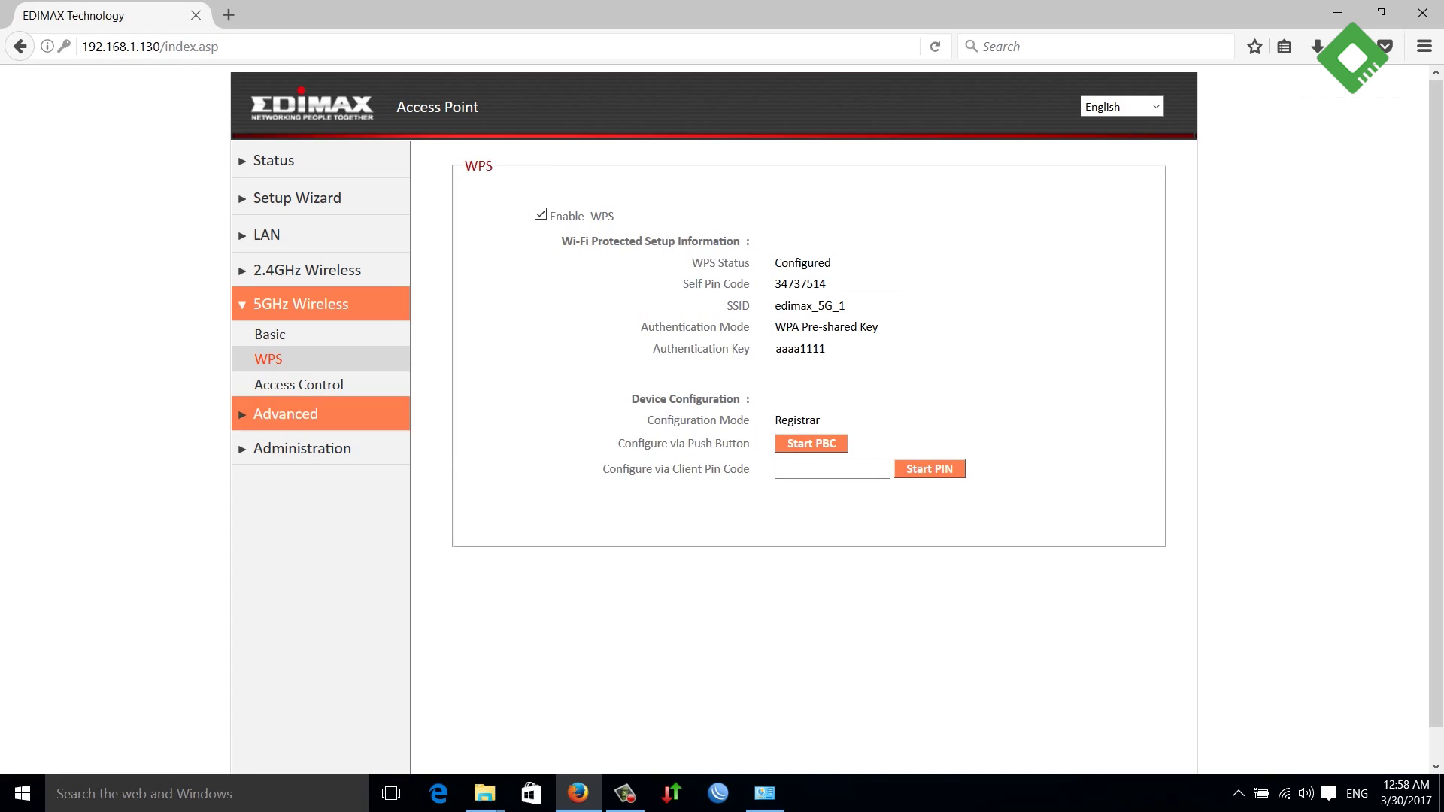
click(299, 385)
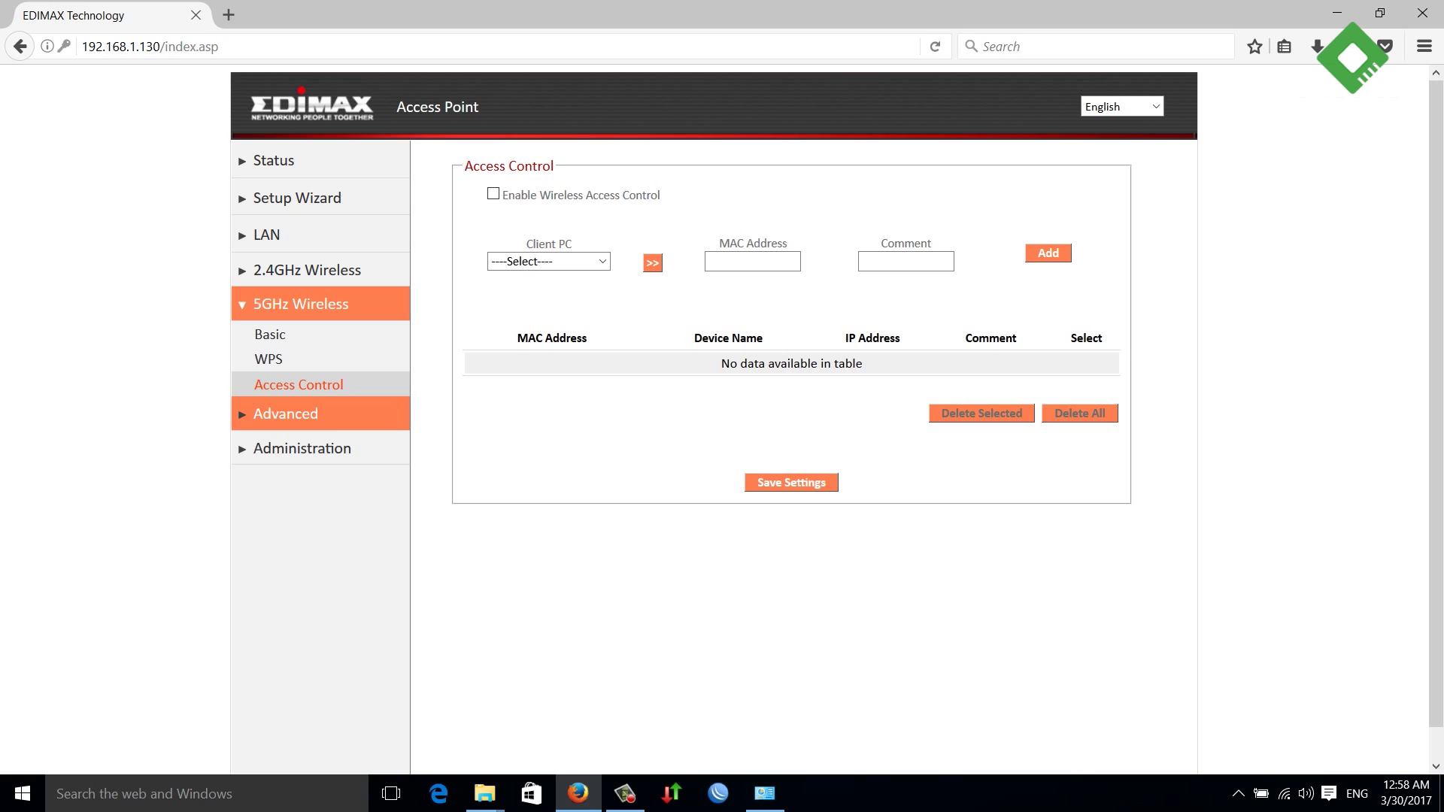
- Review the advanced settings for the 2.4GHz and 5GHz wireless bands
click(286, 413)
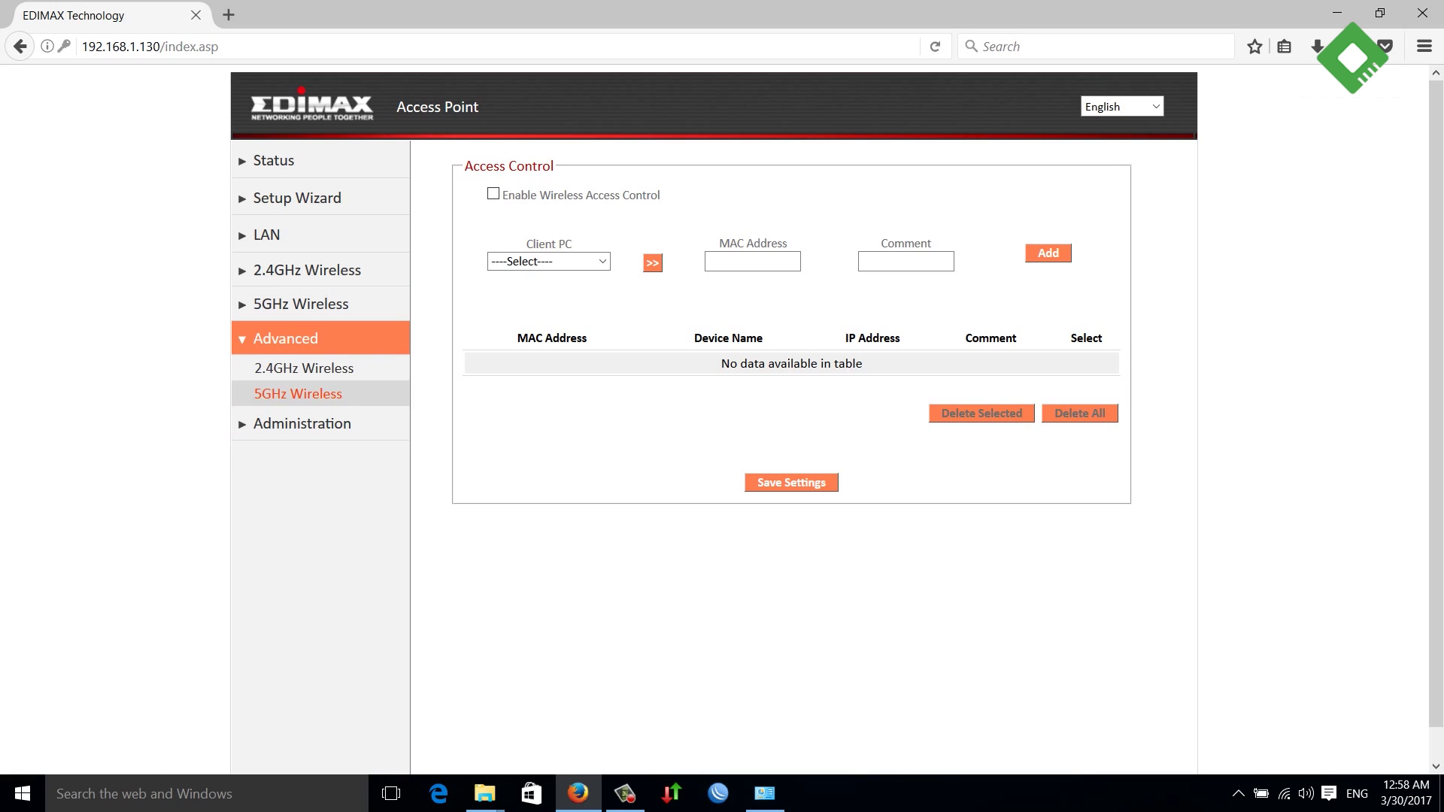
click(304, 368)
click(298, 394)
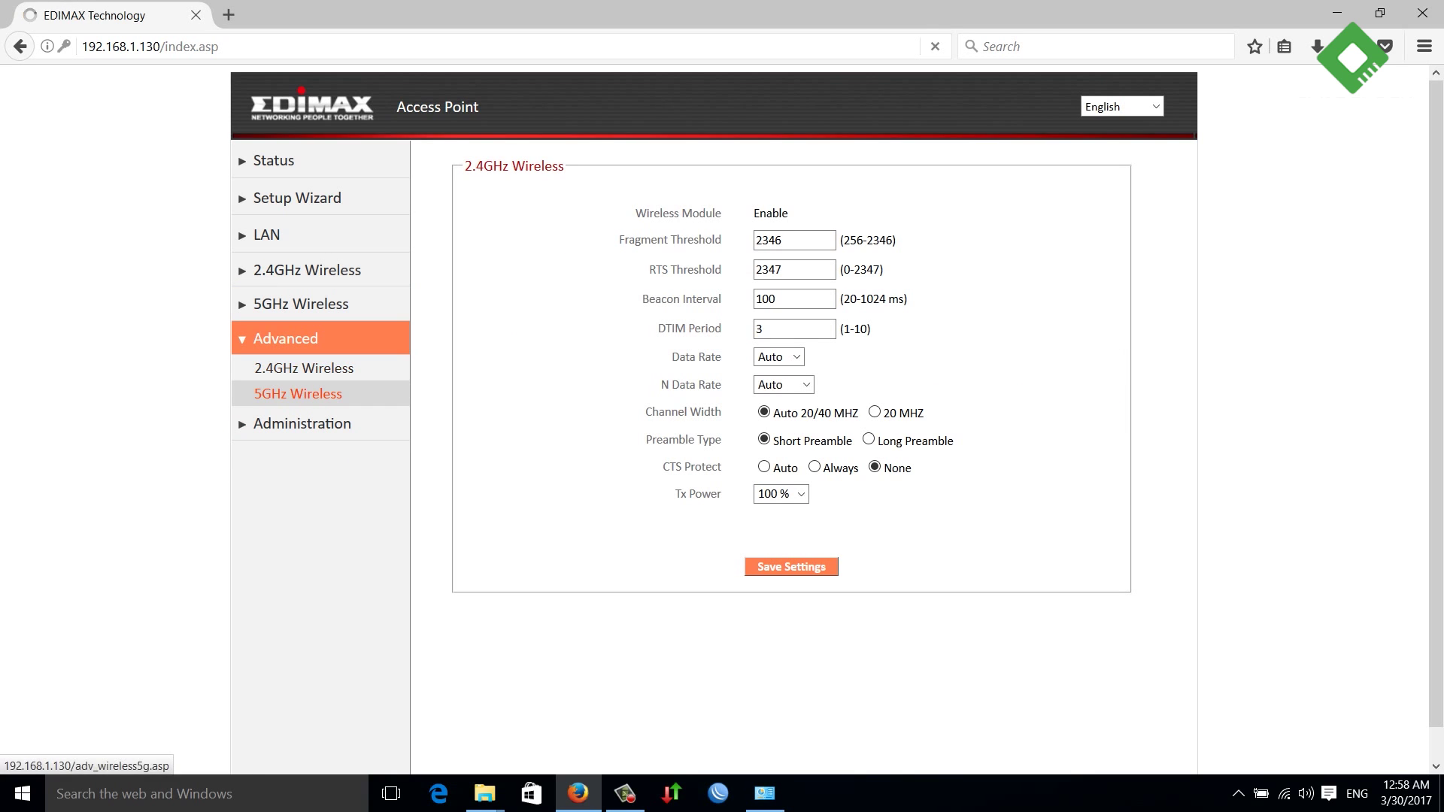
- Review the Administration pages for Time Zone, Password, Backup / Restore and Restart
click(301, 424)
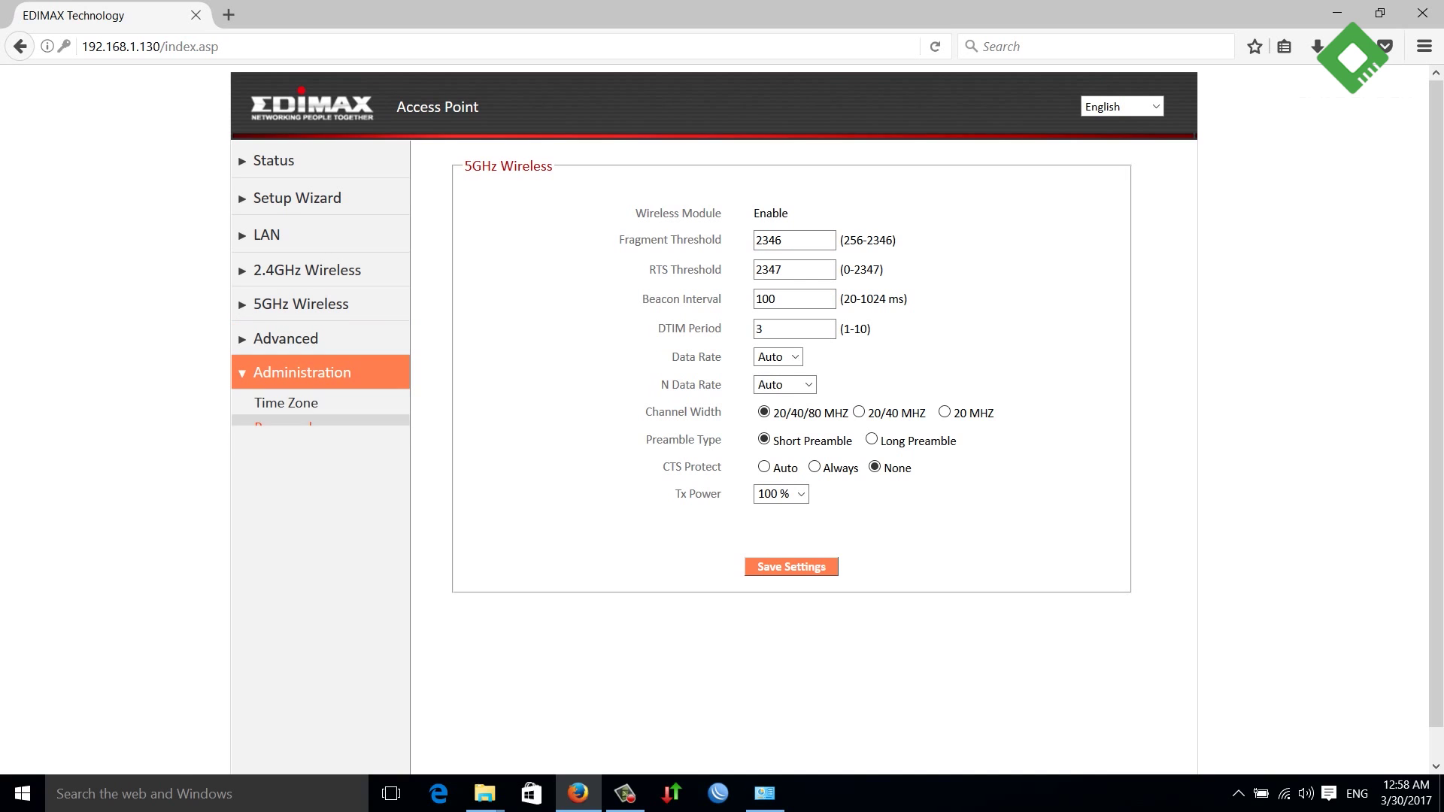
click(286, 402)
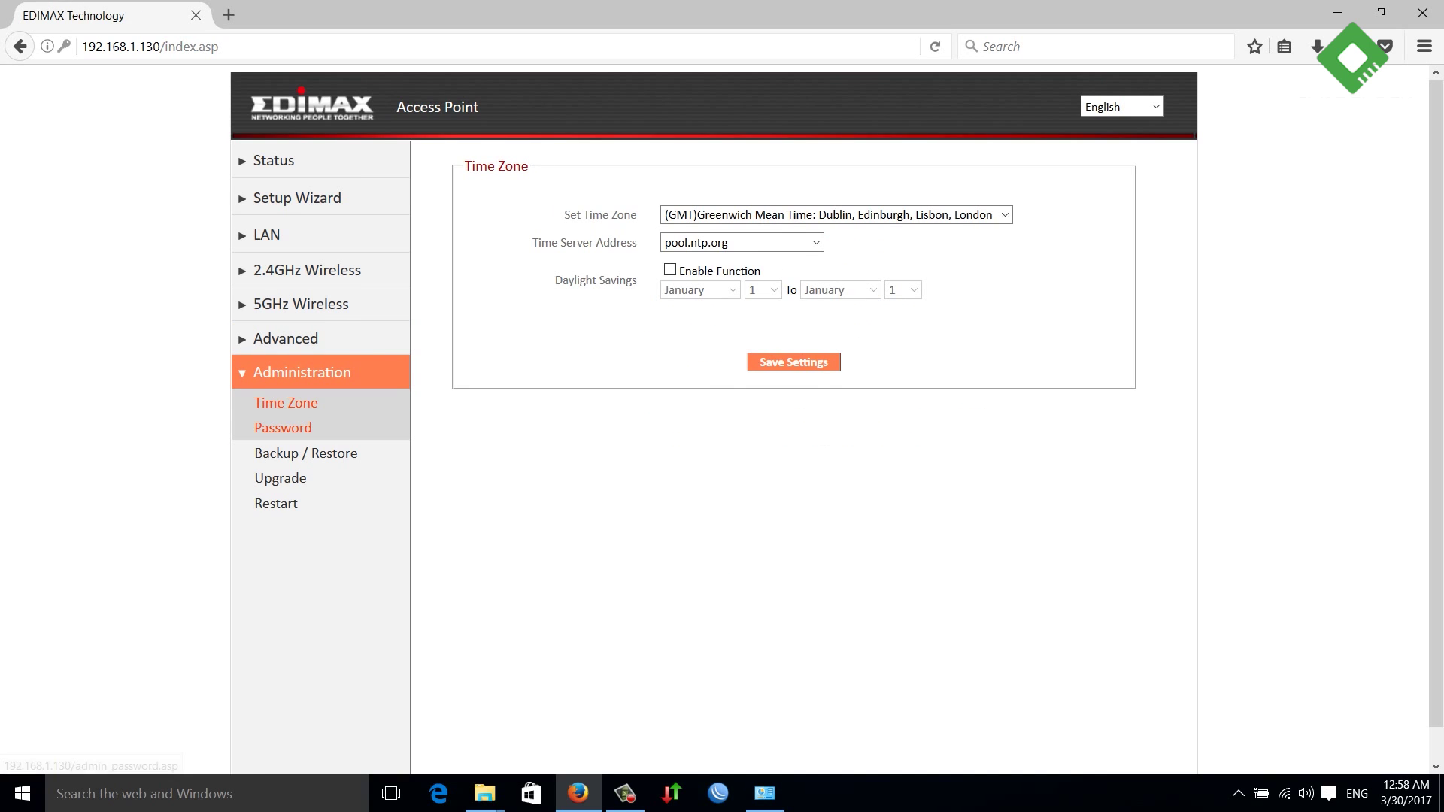
click(283, 427)
click(306, 453)
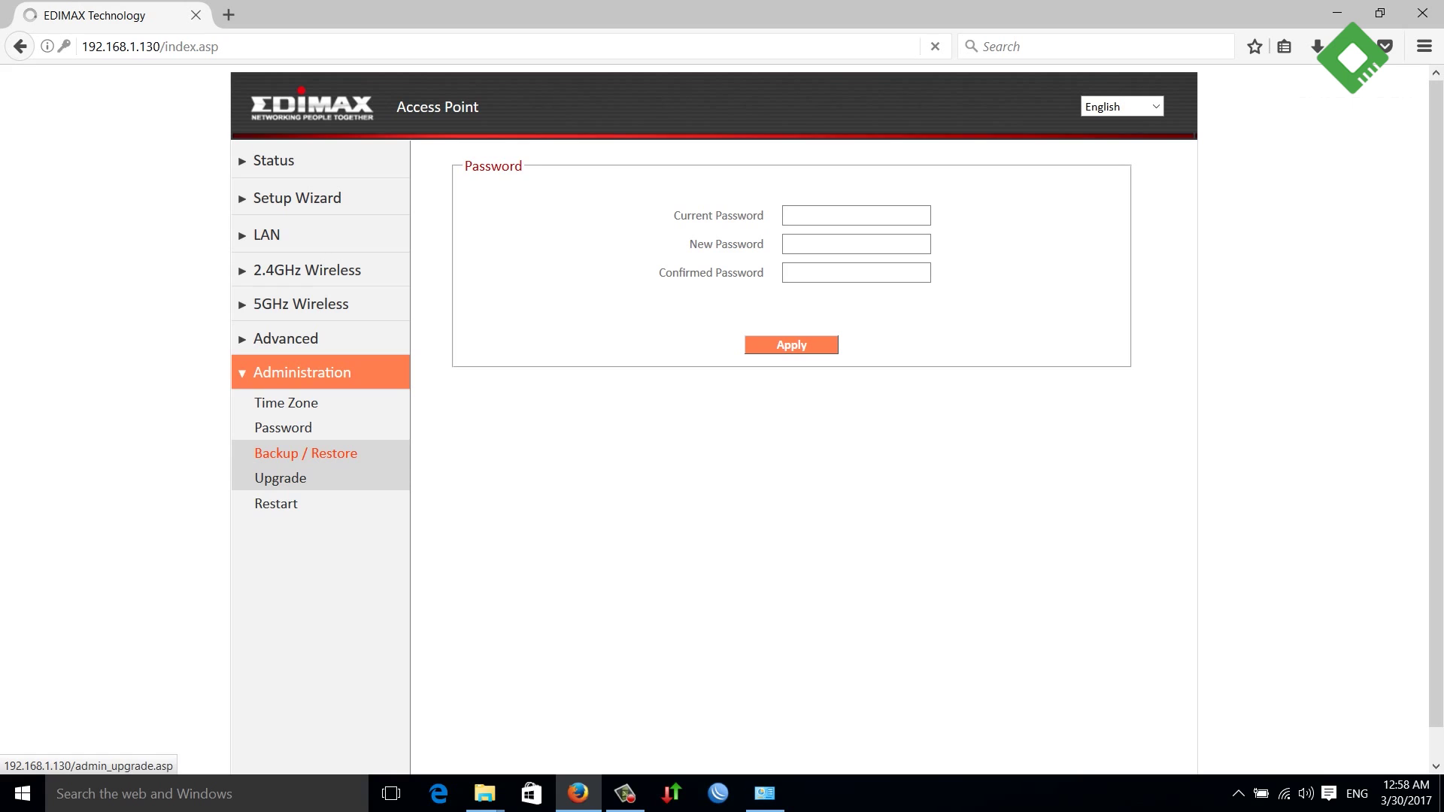
click(276, 503)
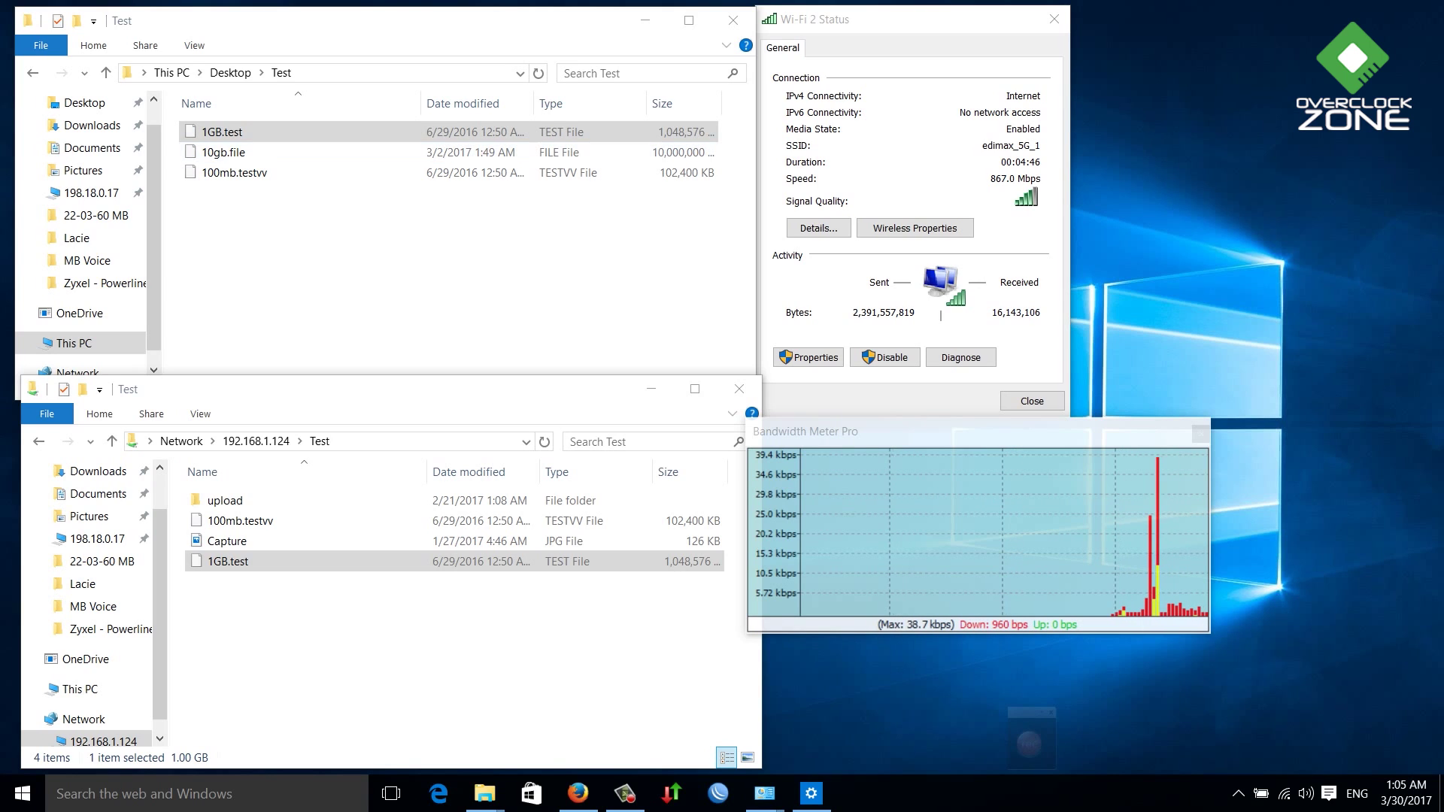
- In File Explorer, copy 1GB.test from the network Test share over the desktop Test folder's copy, and paste 1GB.test into the share's upload folder
click(228, 561)
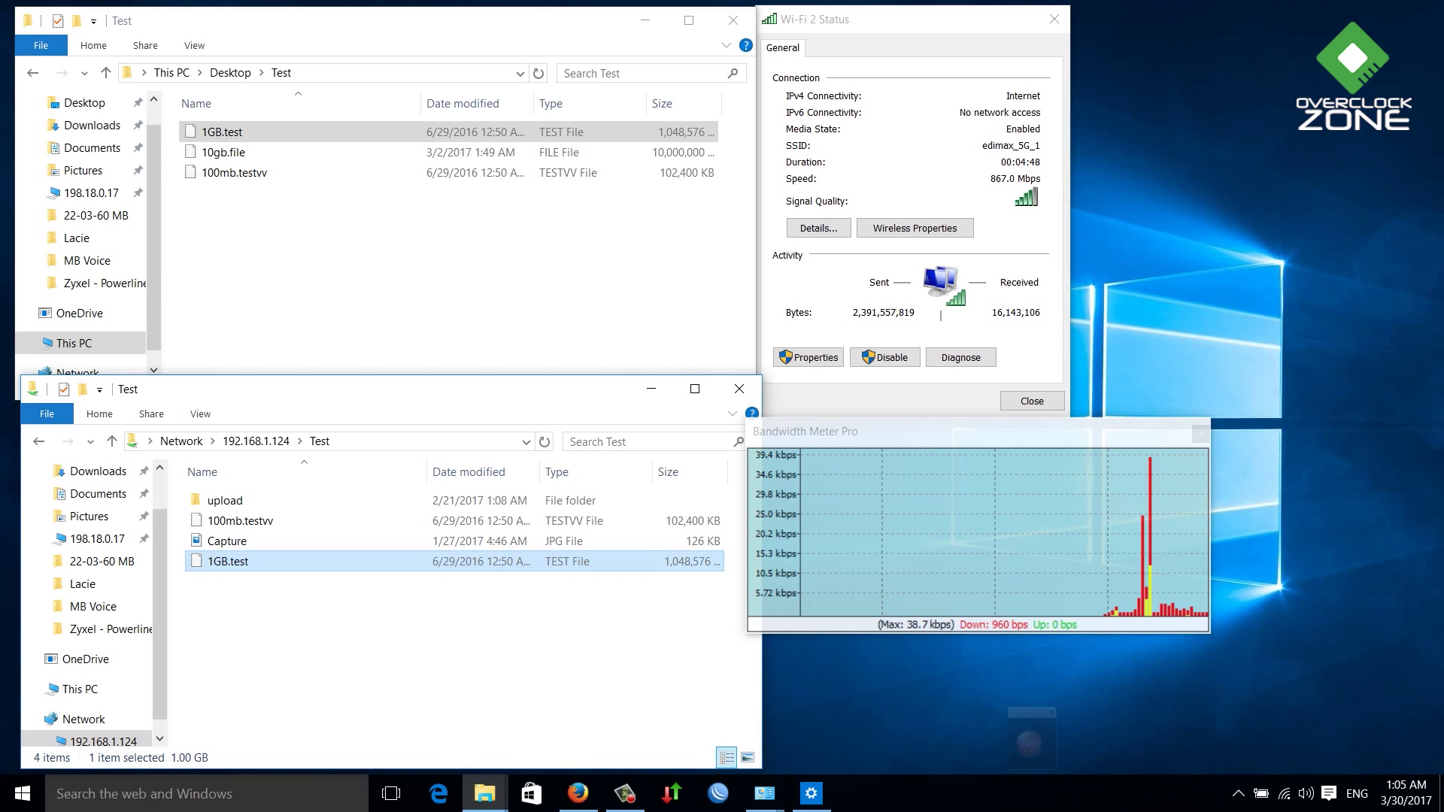
key(Up)
key(Down)
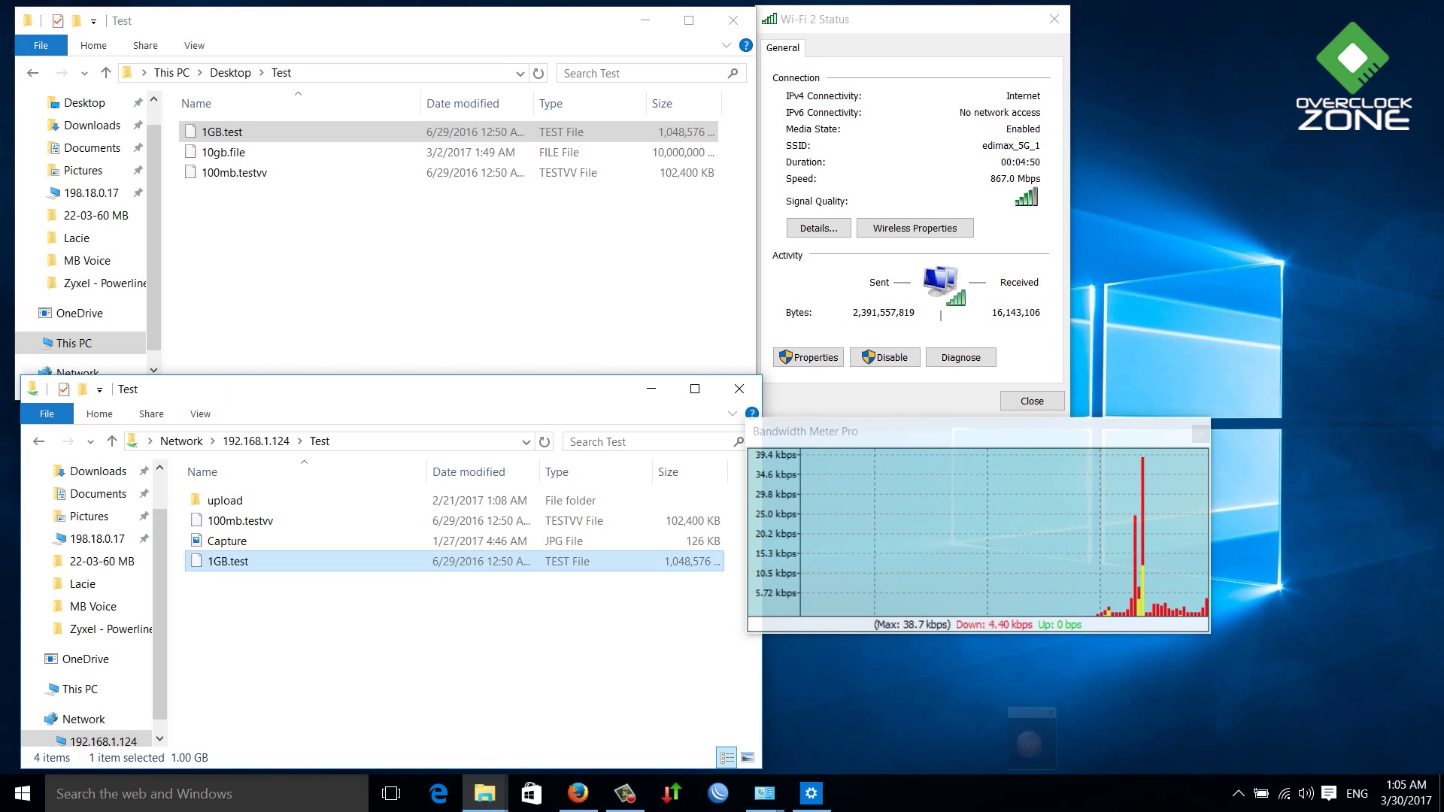
key(ctrl+c)
key(alt+Tab)
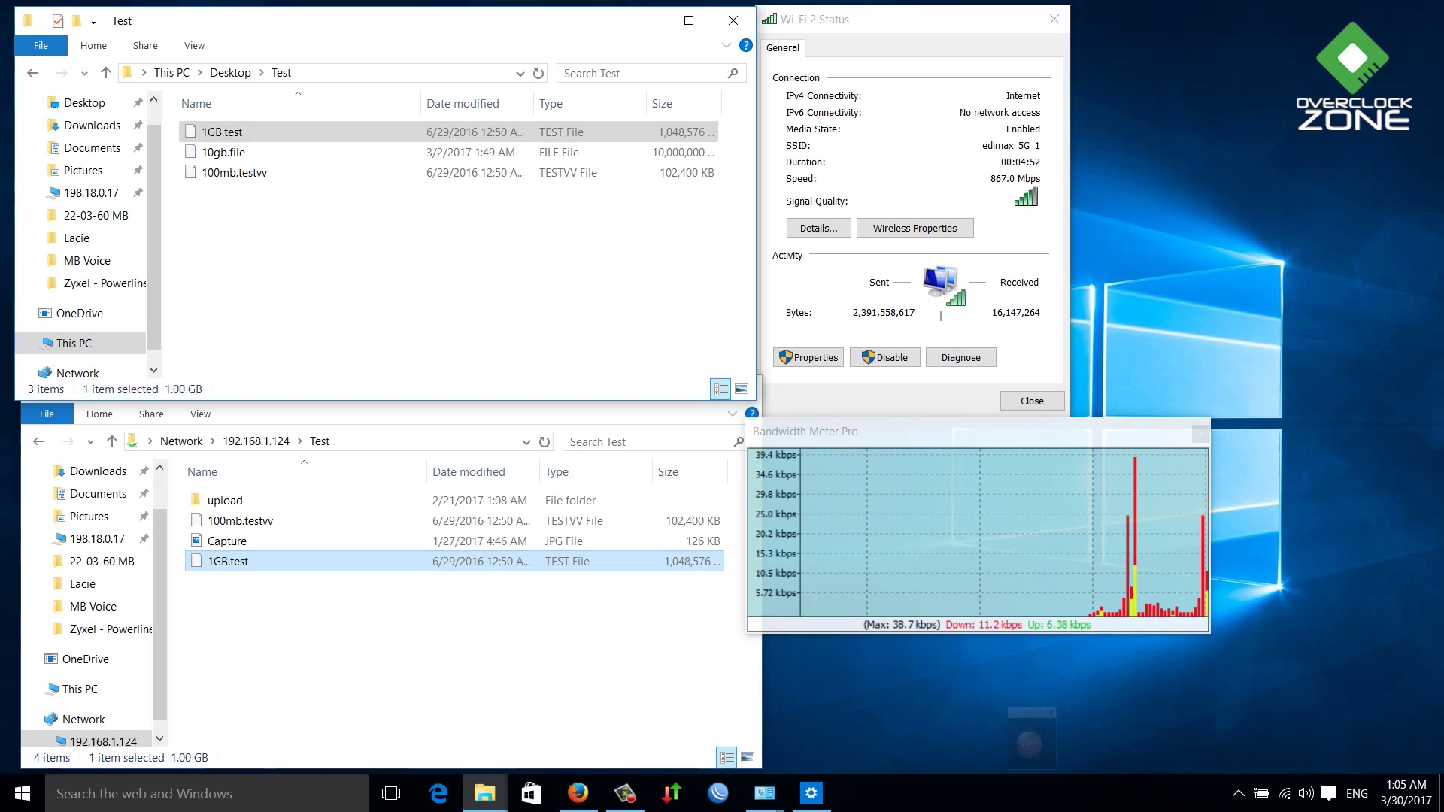
key(ctrl+v)
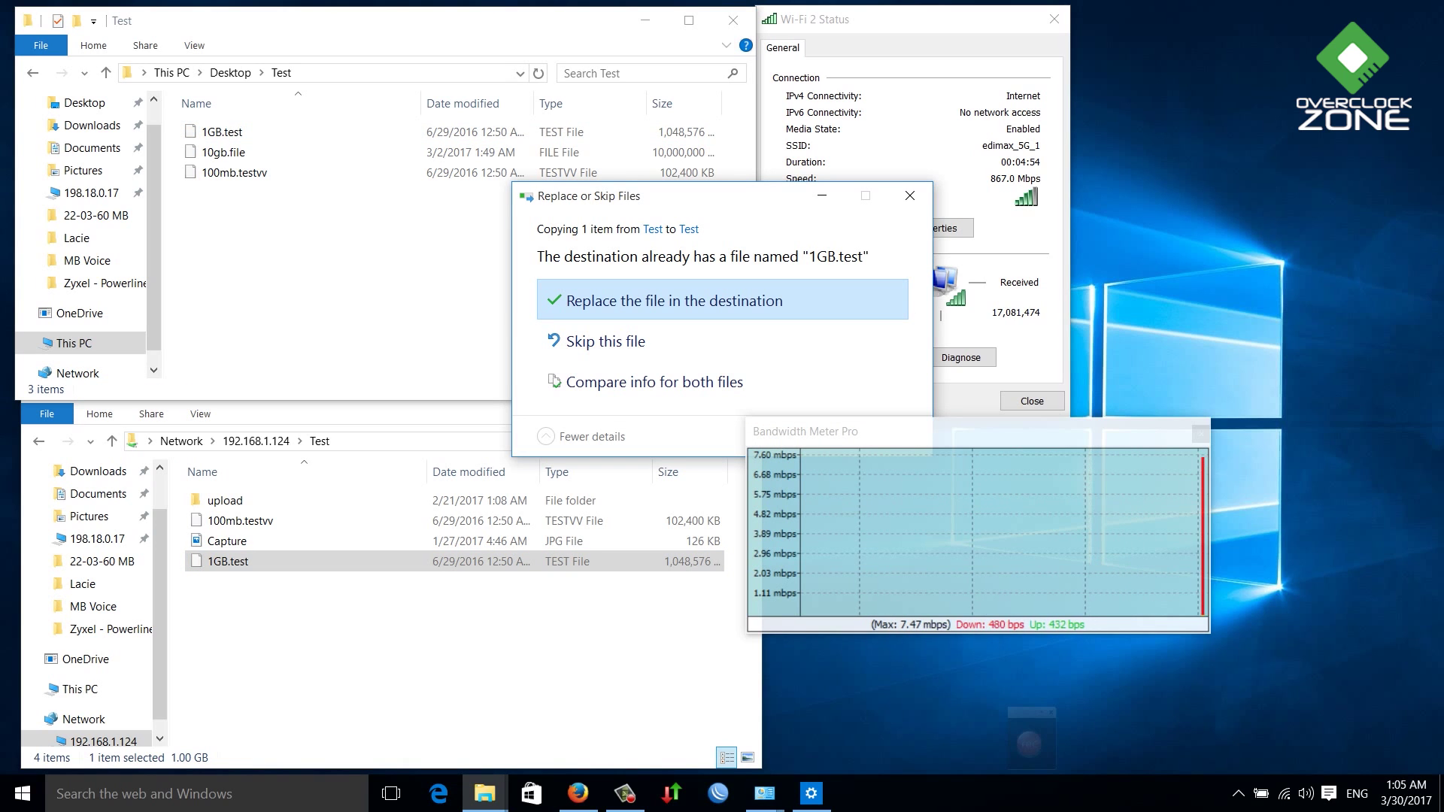
key(Return)
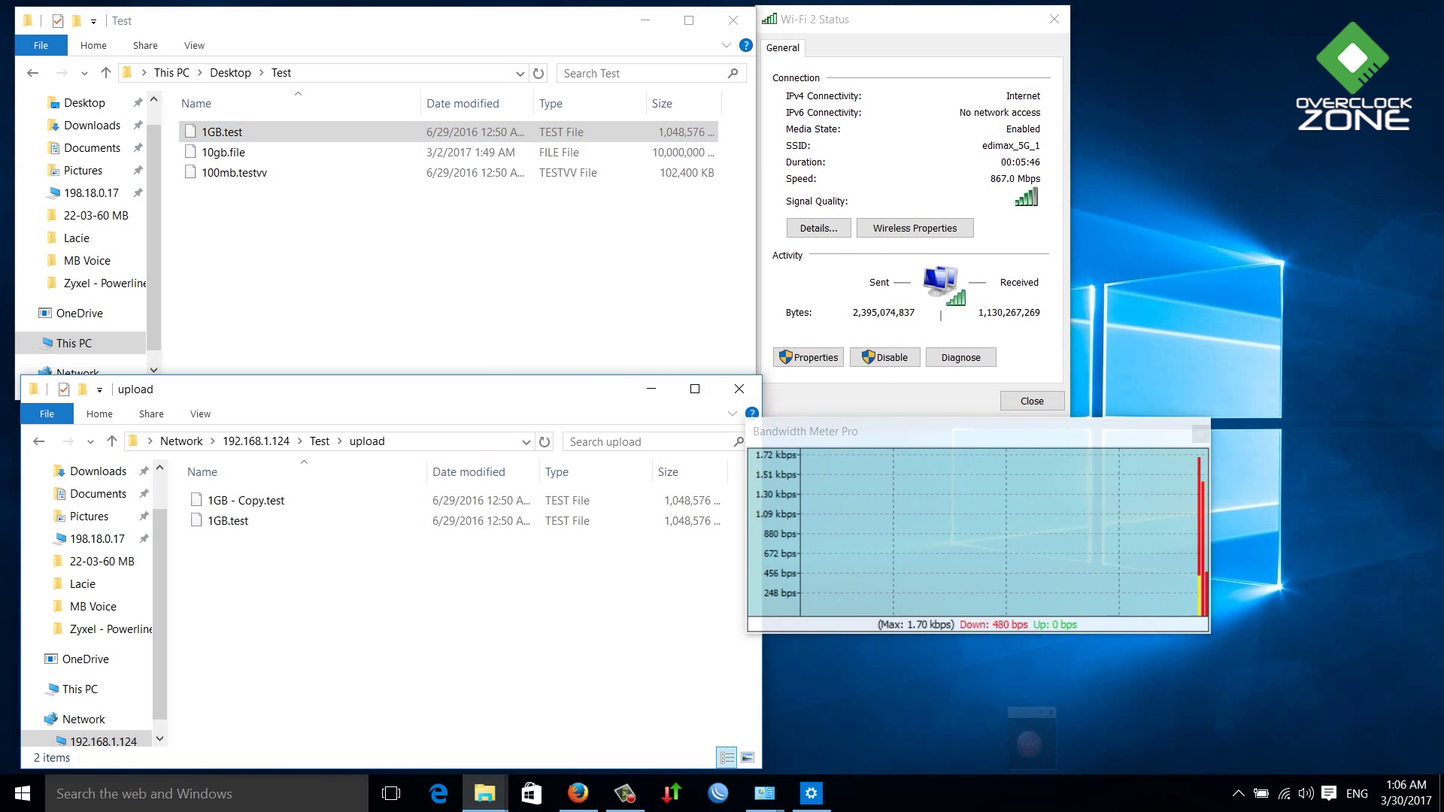
key(ctrl+v)
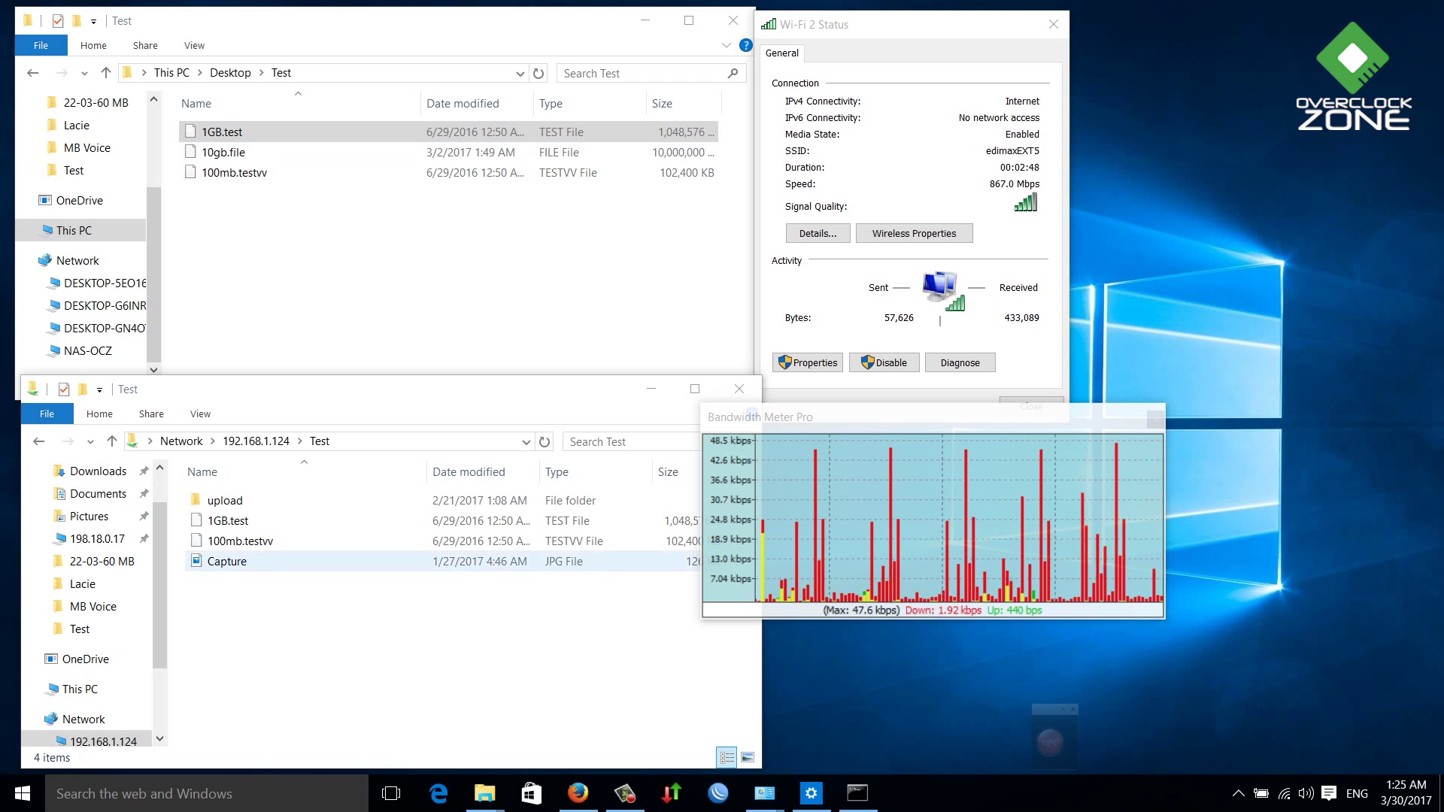
- Copy 1GB.test from the network share to the desktop Test folder over the edimaxEXT5 connection, replacing the existing file
click(228, 520)
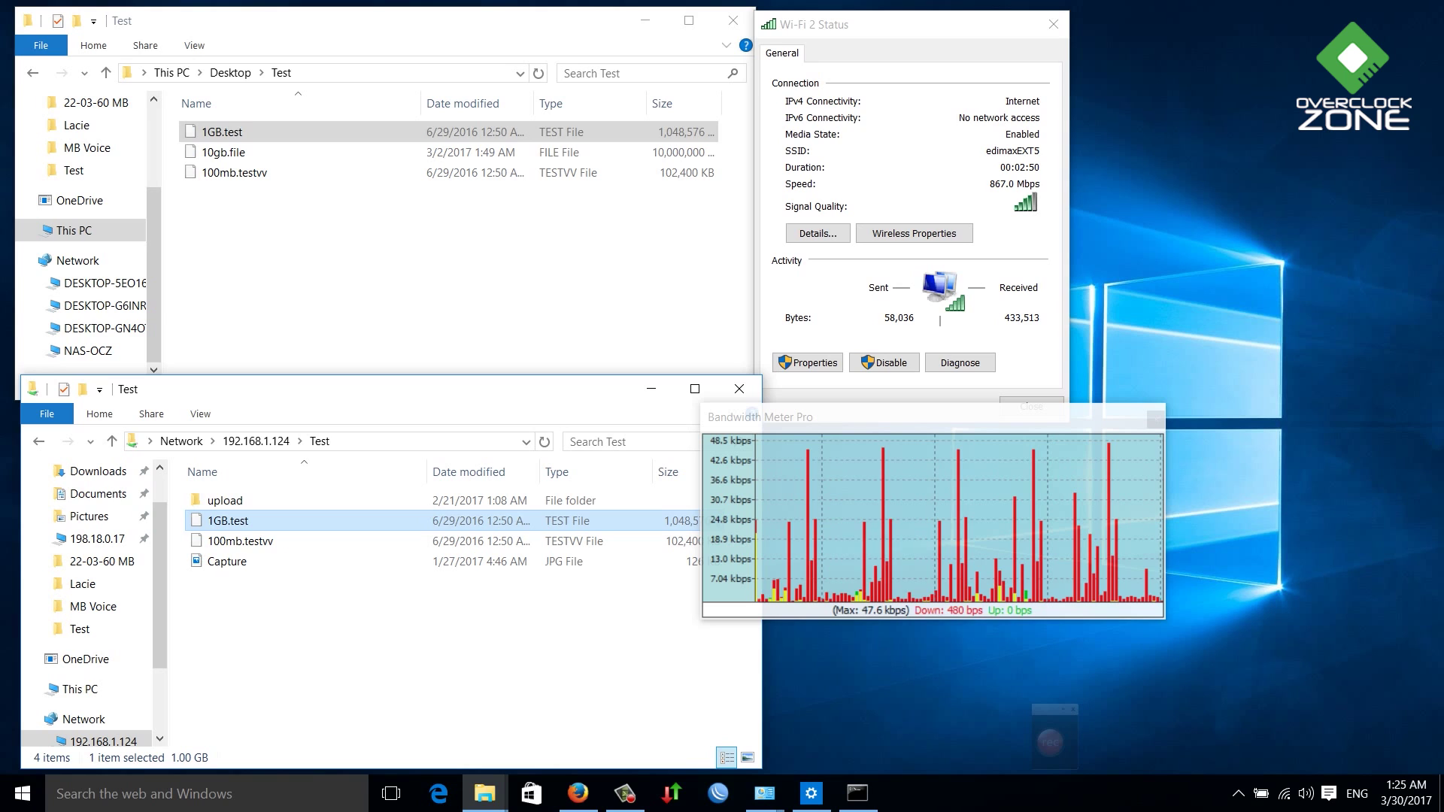
key(alt+Tab)
key(ctrl+v)
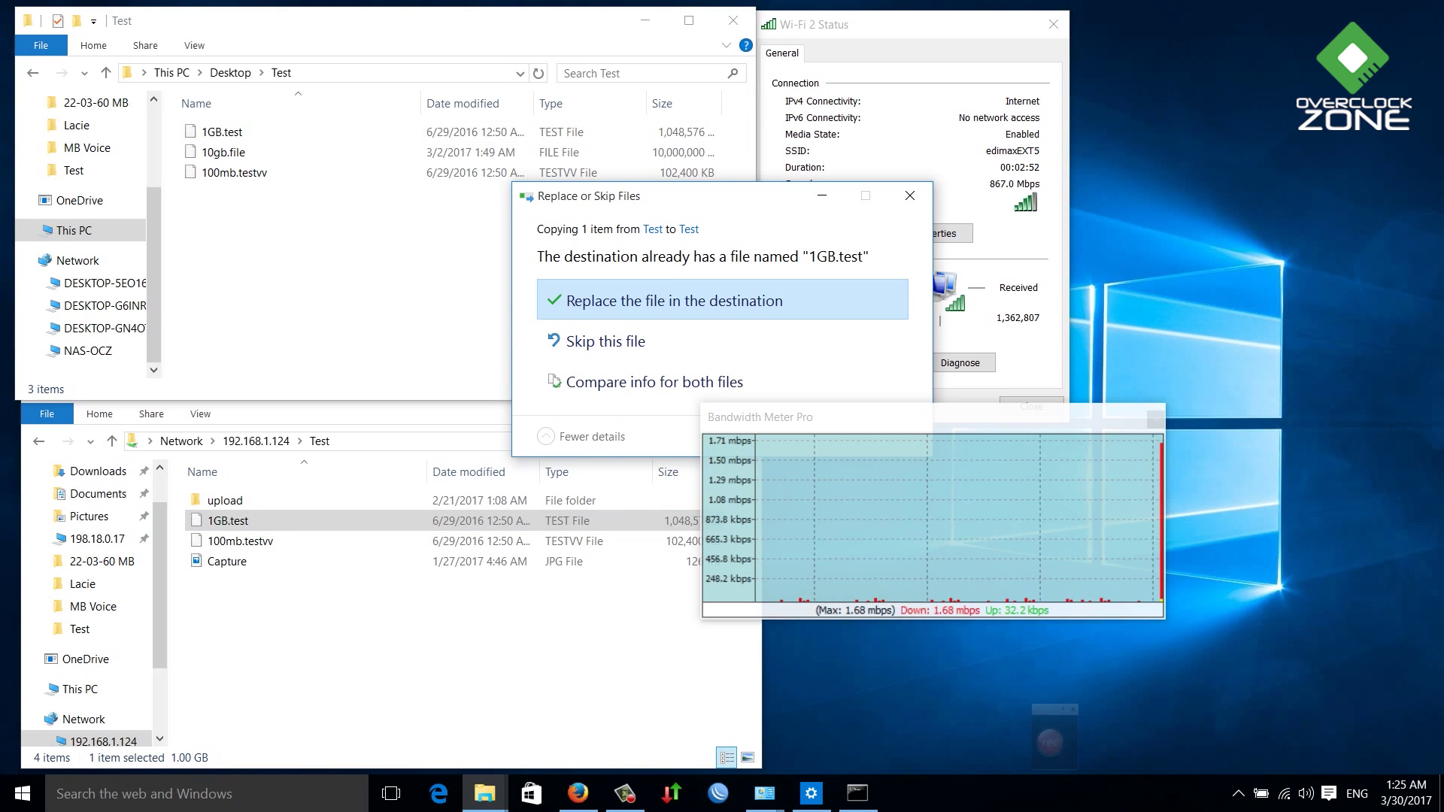
key(Return)
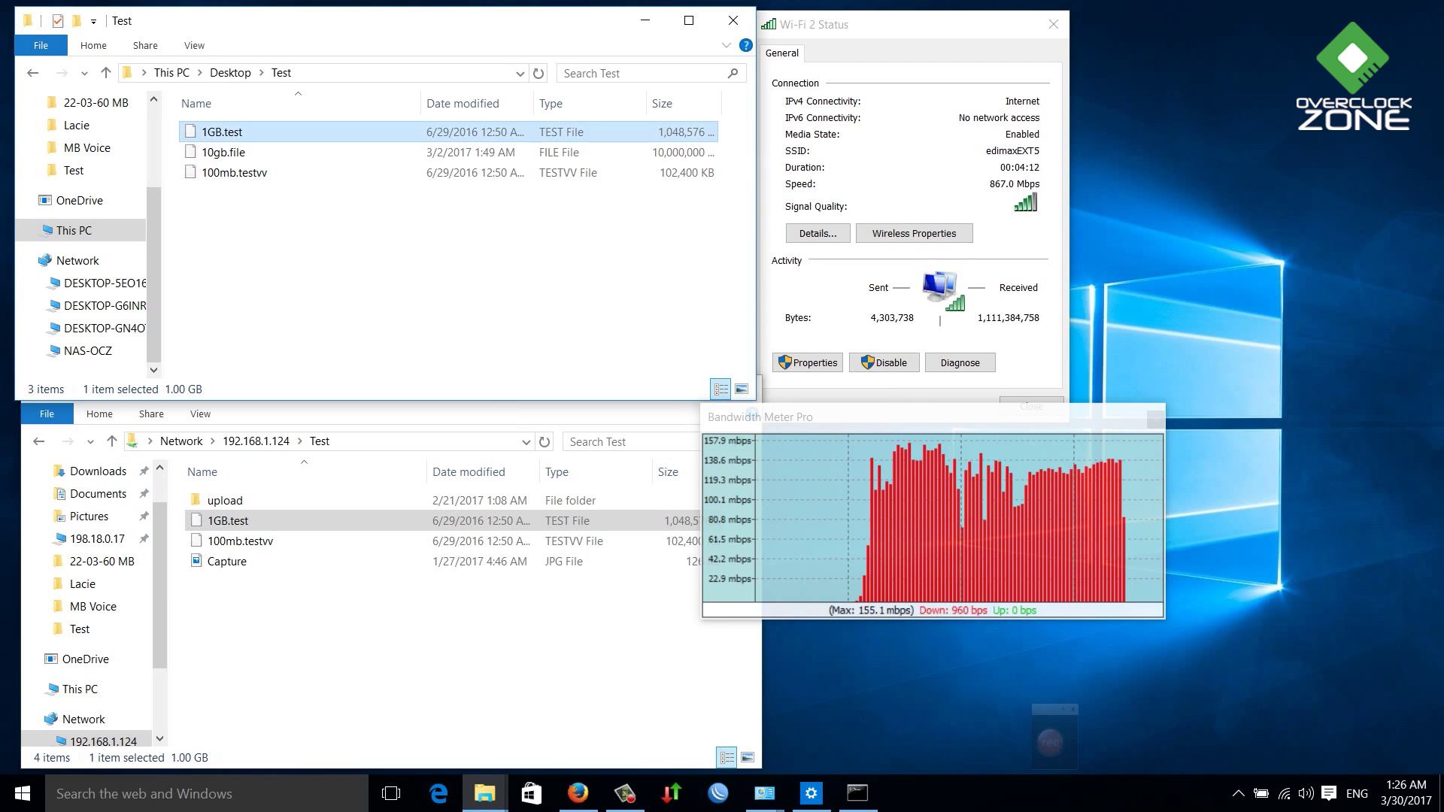
- Paste 1GB.test into the upload folder on the network share, replacing the existing file
key(alt+Tab)
key(Up)
key(Return)
key(ctrl+v)
key(Return)
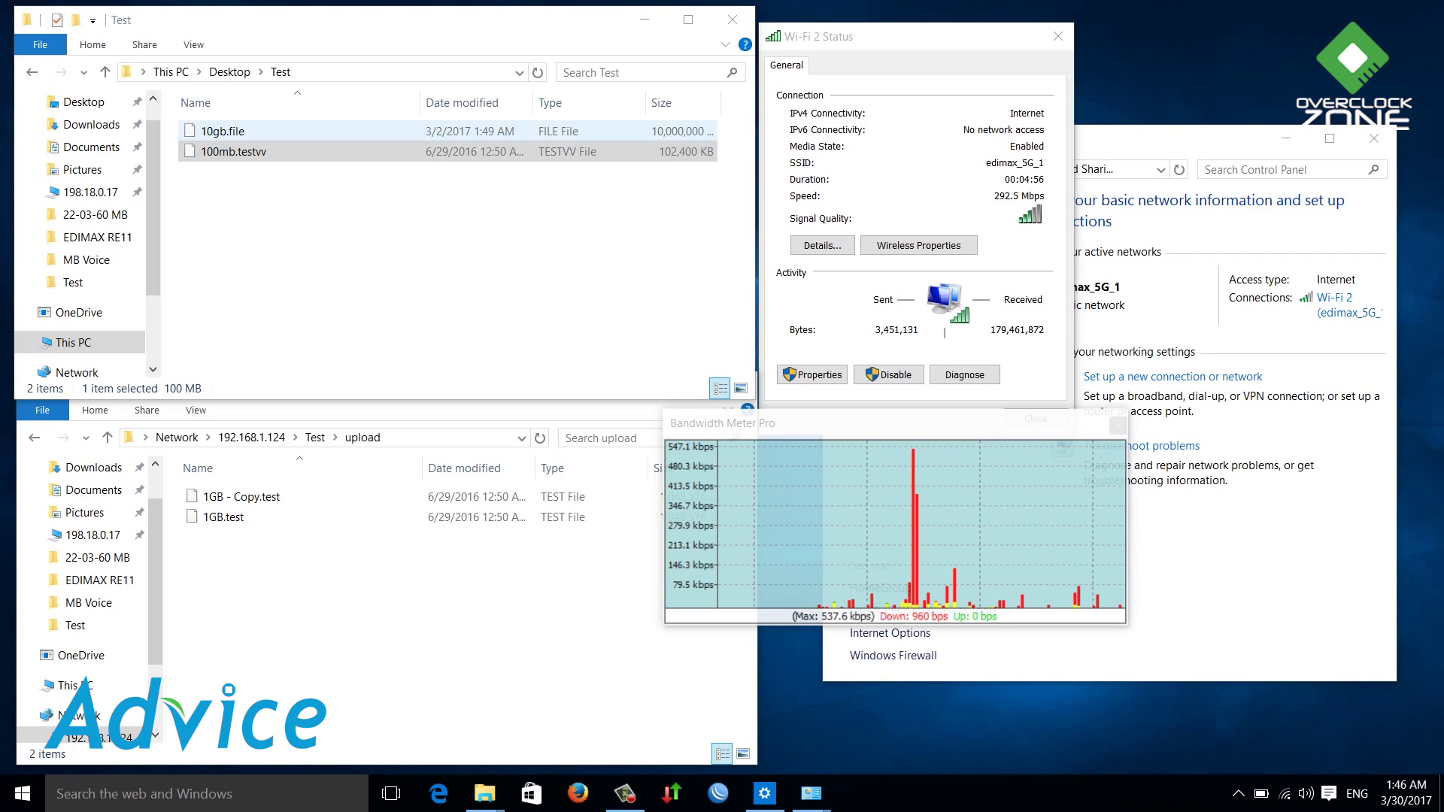
- Copy 100mb.testvv from the network share's Test folder into the Test folder on the desktop
click(315, 437)
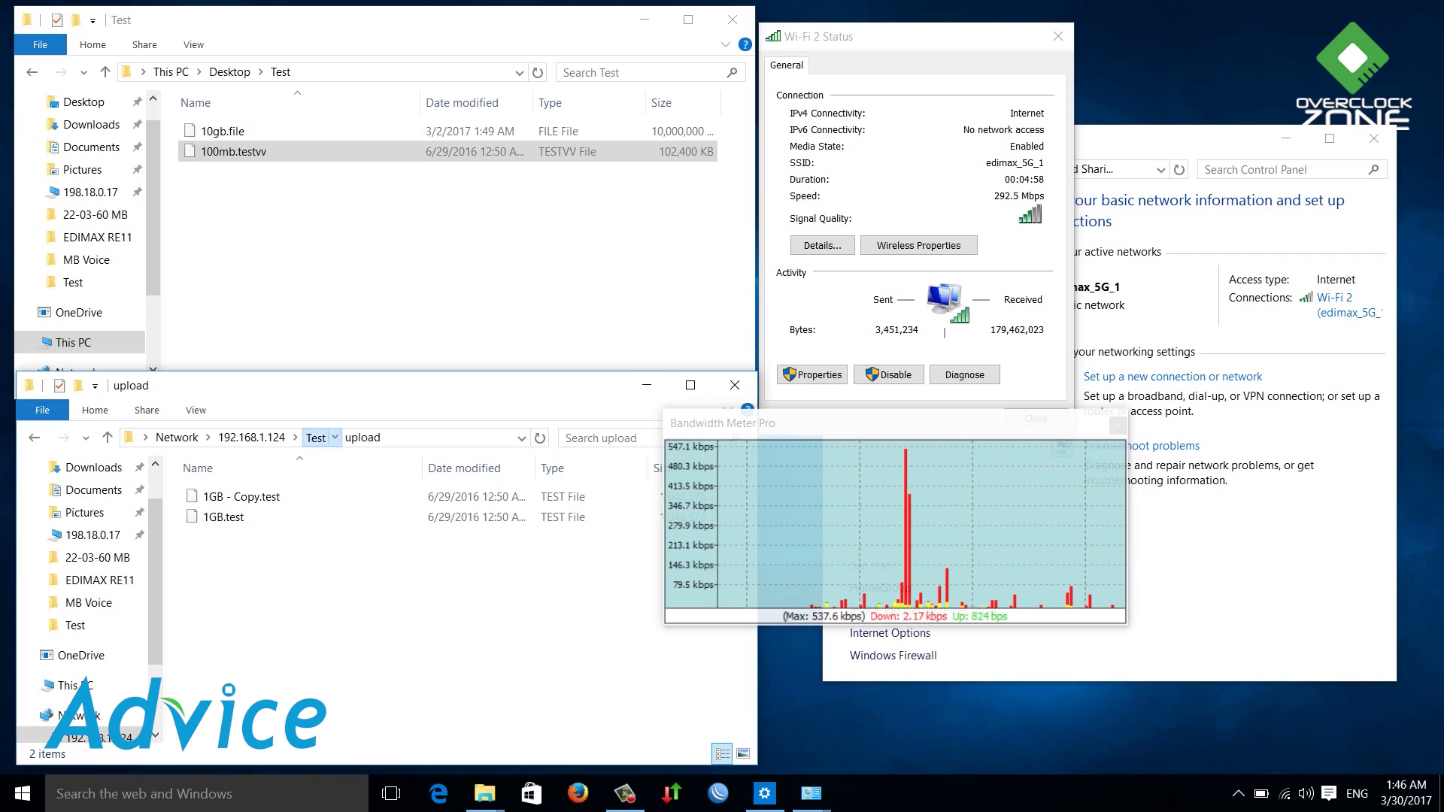
click(235, 537)
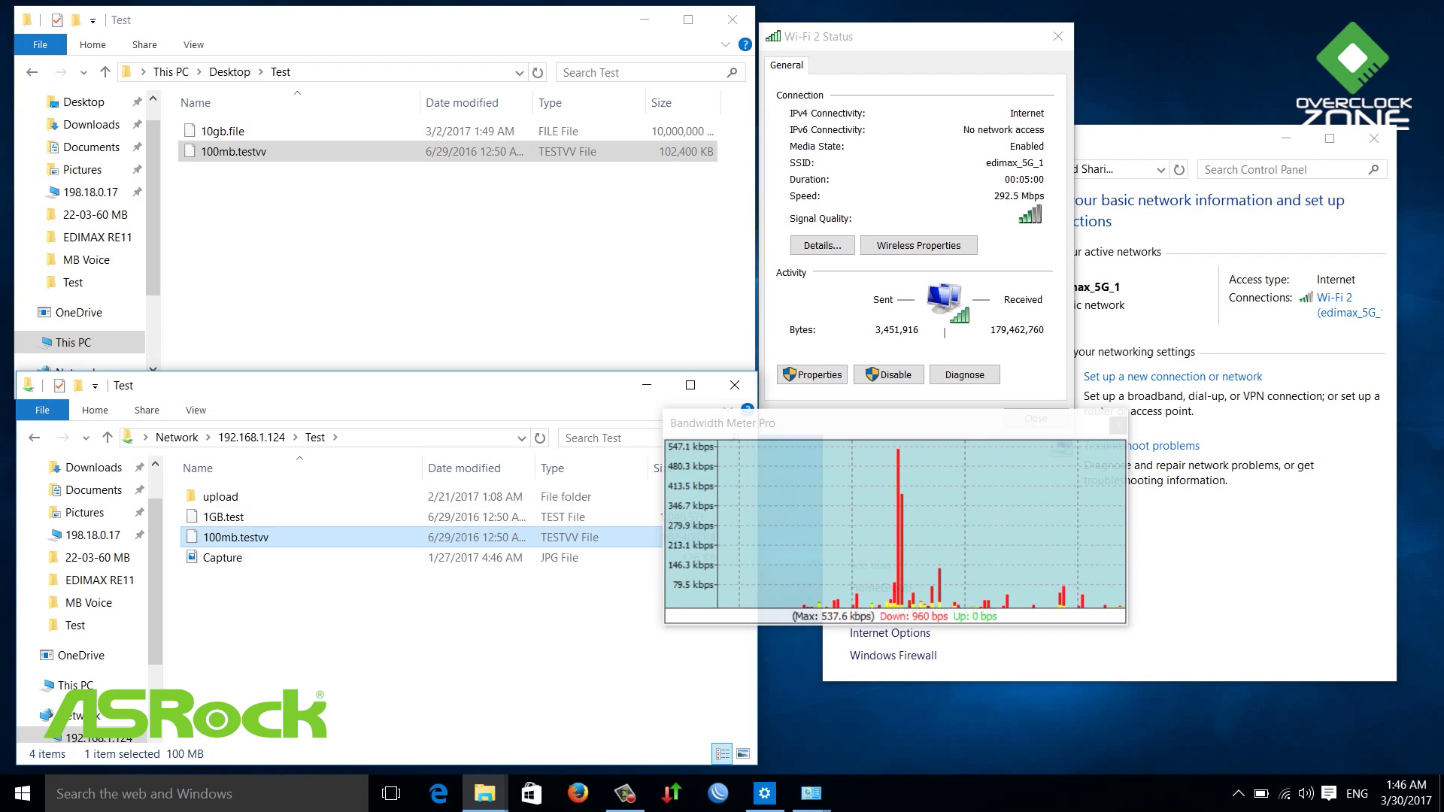
key(ctrl+c)
click(376, 263)
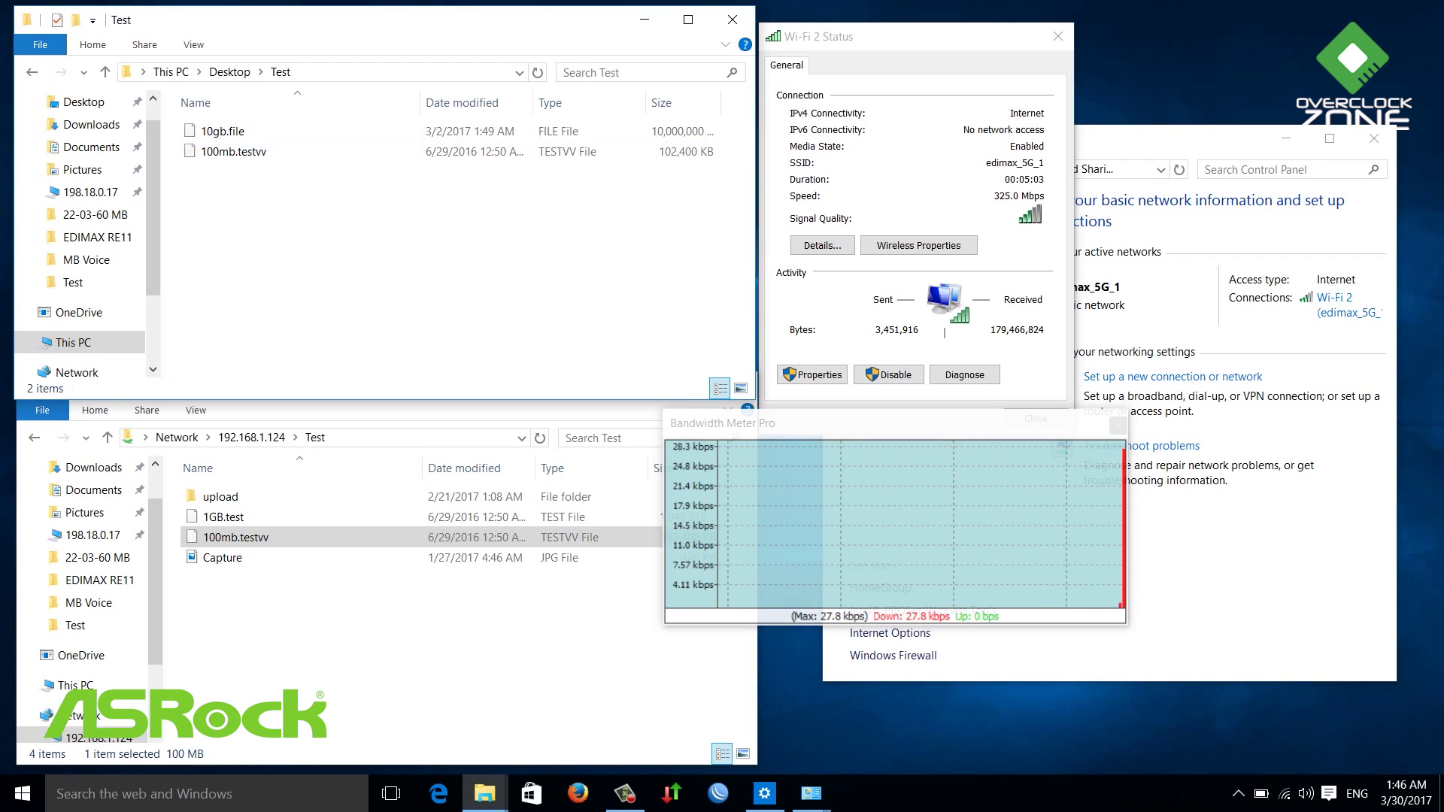
key(ctrl+v)
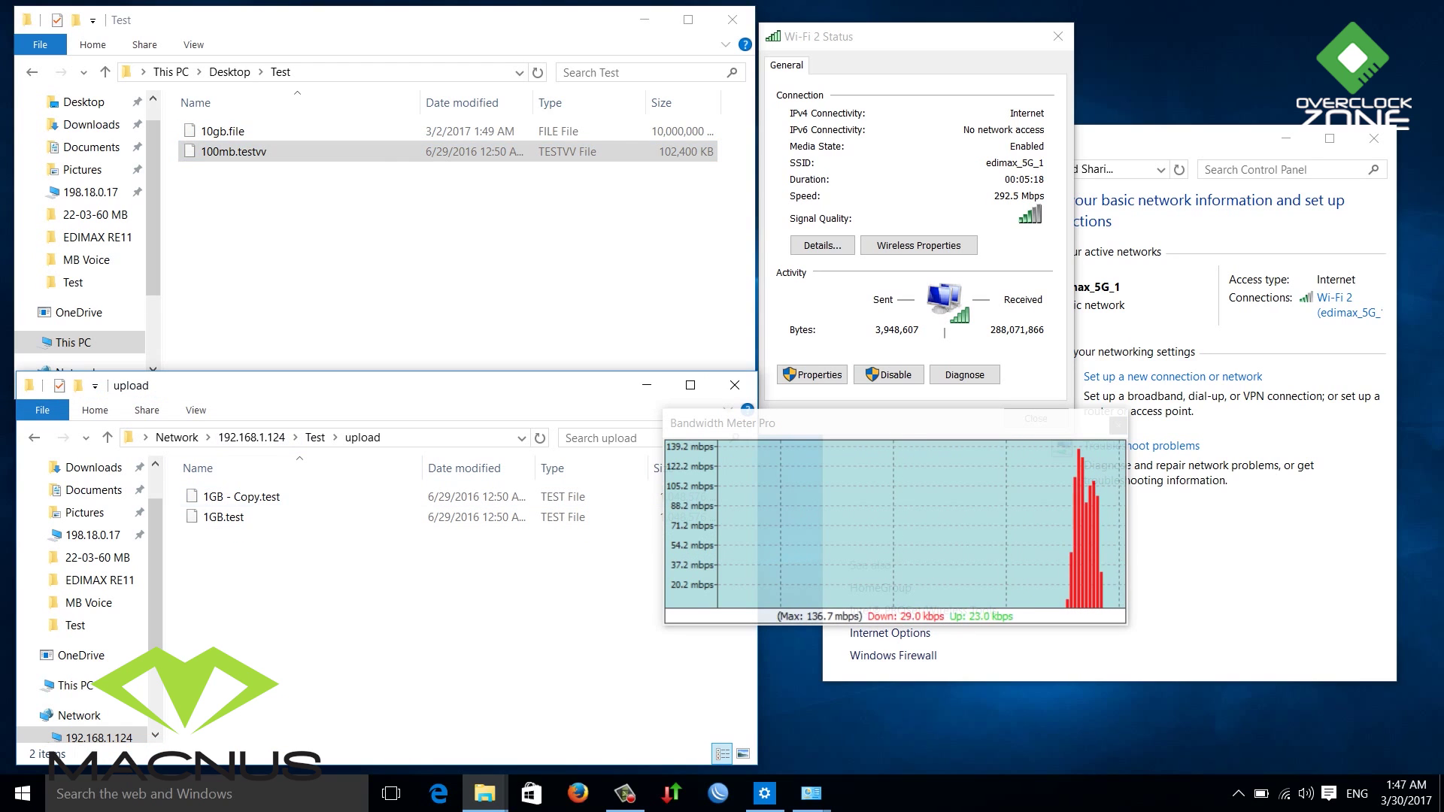
- Paste 100mb.testvv into the upload folder on the network share
key(Up)
key(Down)
key(ctrl+v)
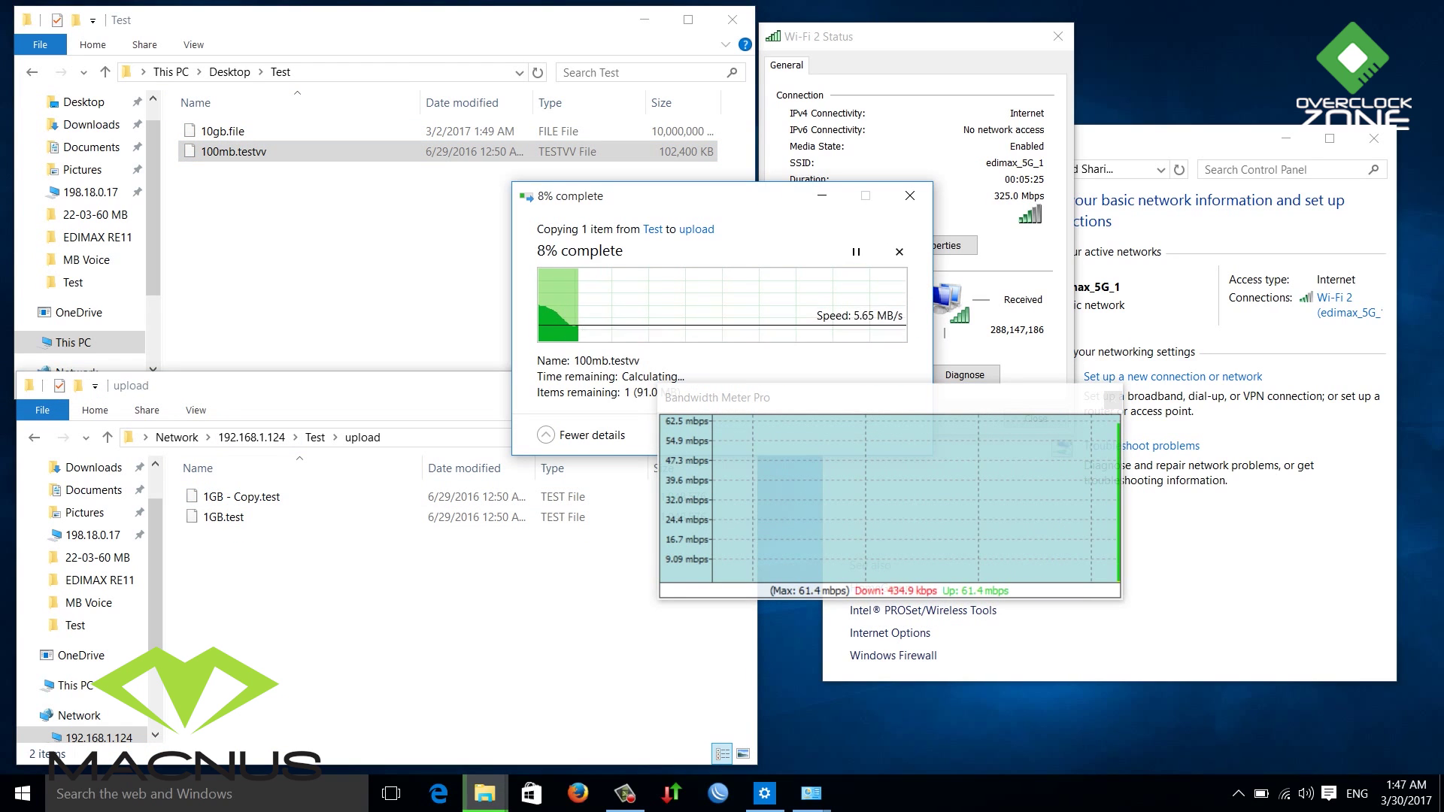